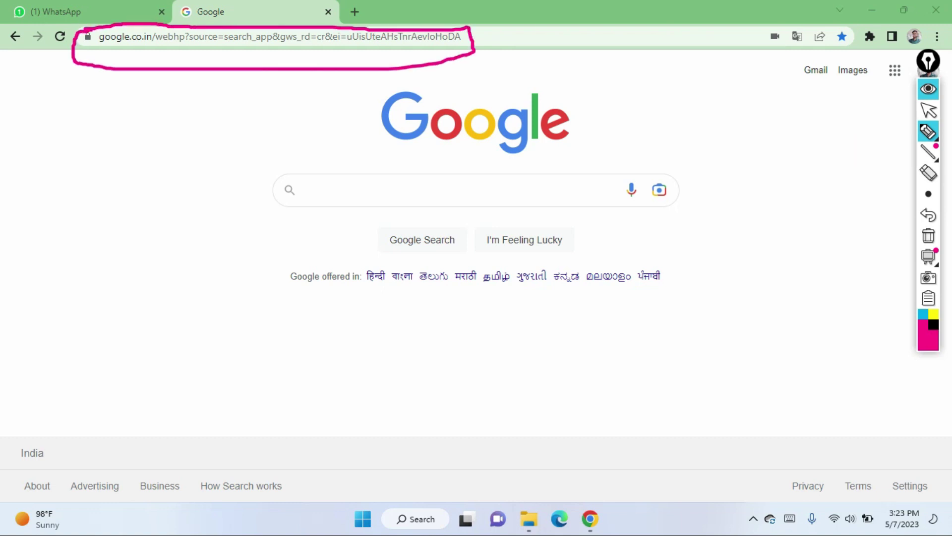
Step: Replace the Google URL in Chrome's address bar with 192.168.1.1
left_click(928, 111)
left_click(928, 236)
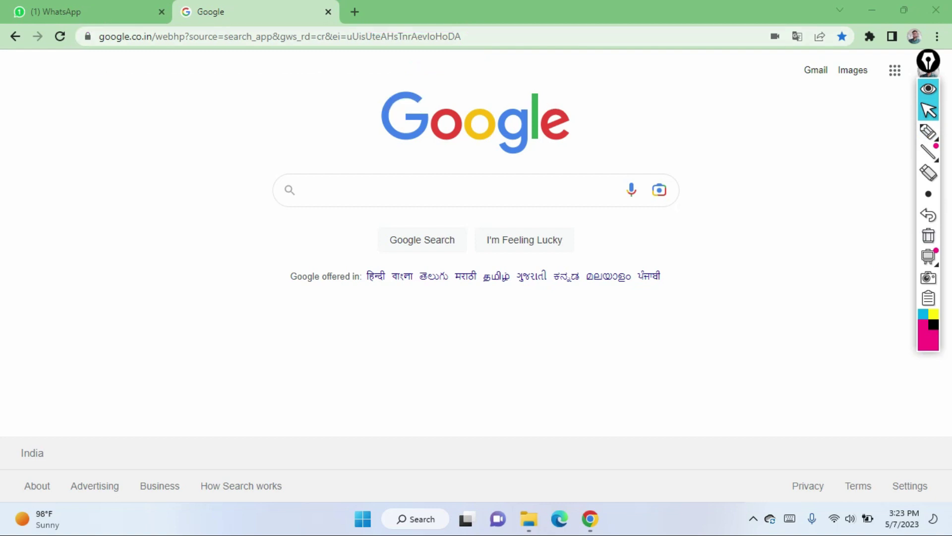
left_click(278, 37)
type("https://www.google.co.in/webhp?source=search_app&gws_rd=cr&ei=uUisUteAHsTnrAevloHoDA")
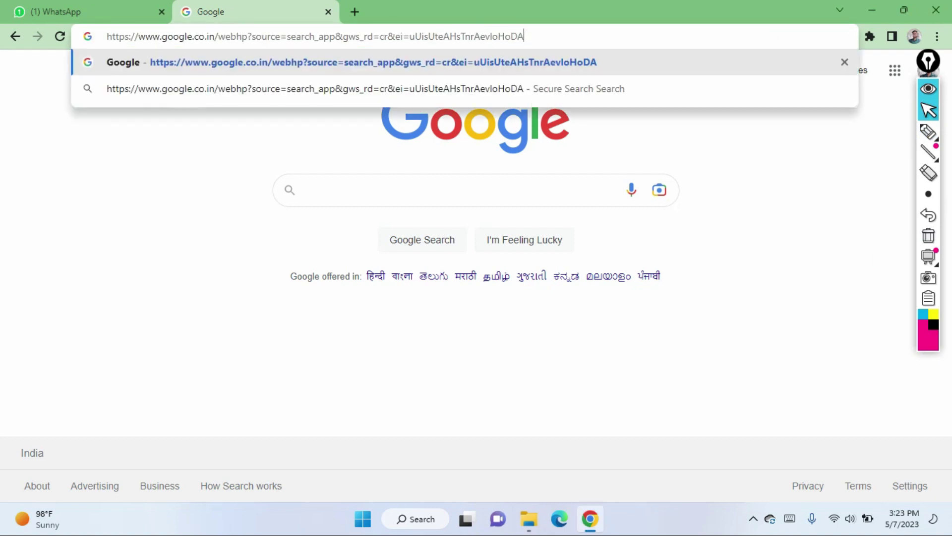
key("ctrl+a")
key("End")
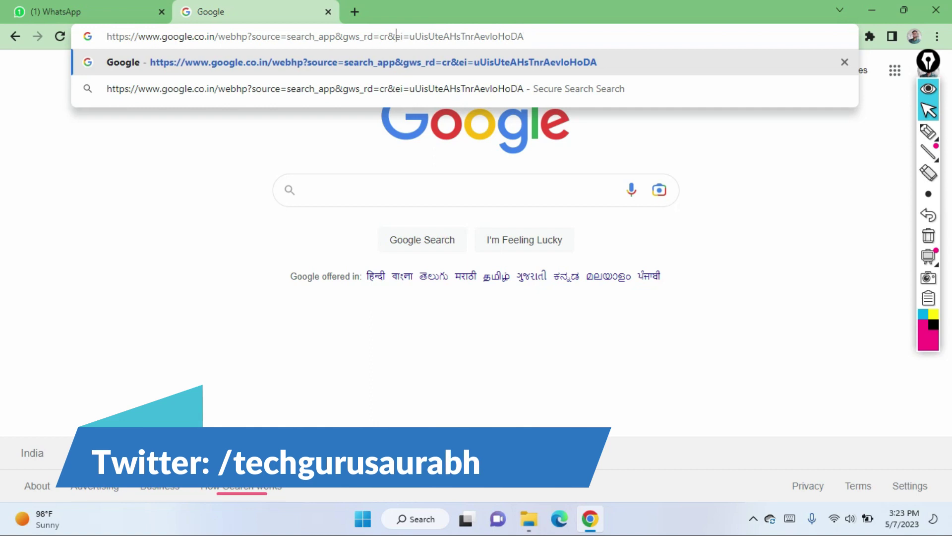
key("ctrl+a")
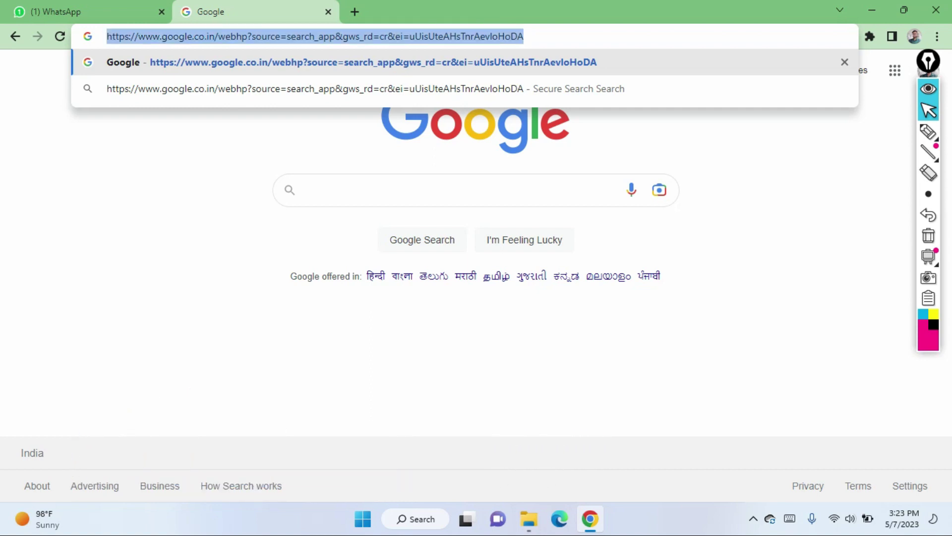
type("192.168")
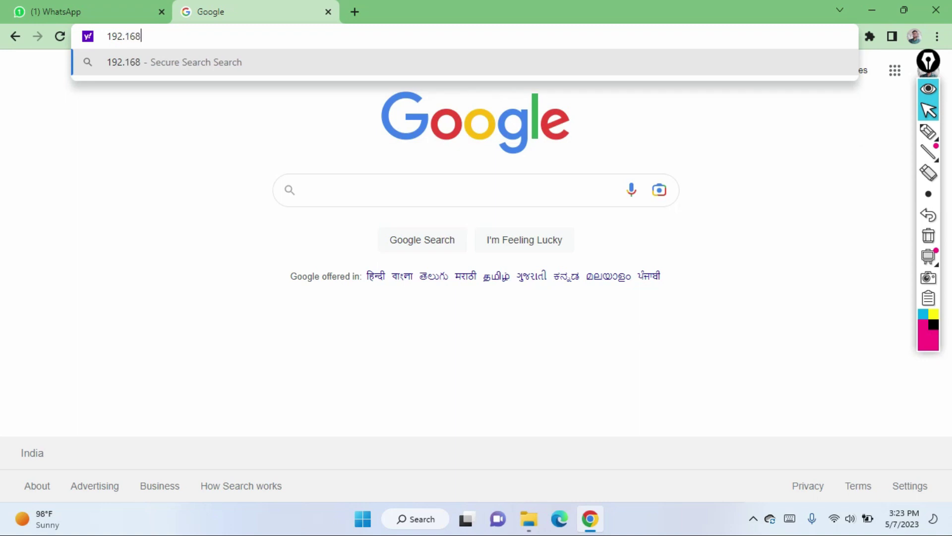
type(".1.1")
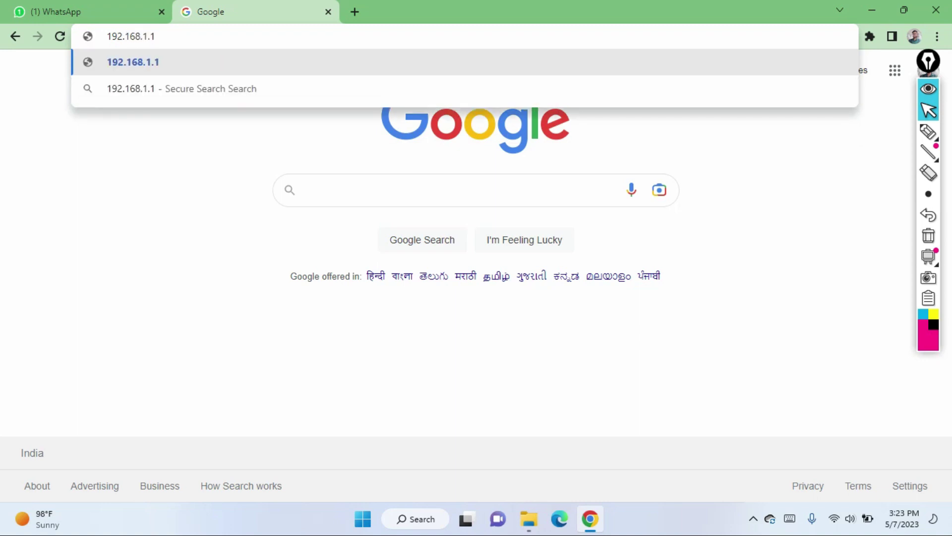
key("Return")
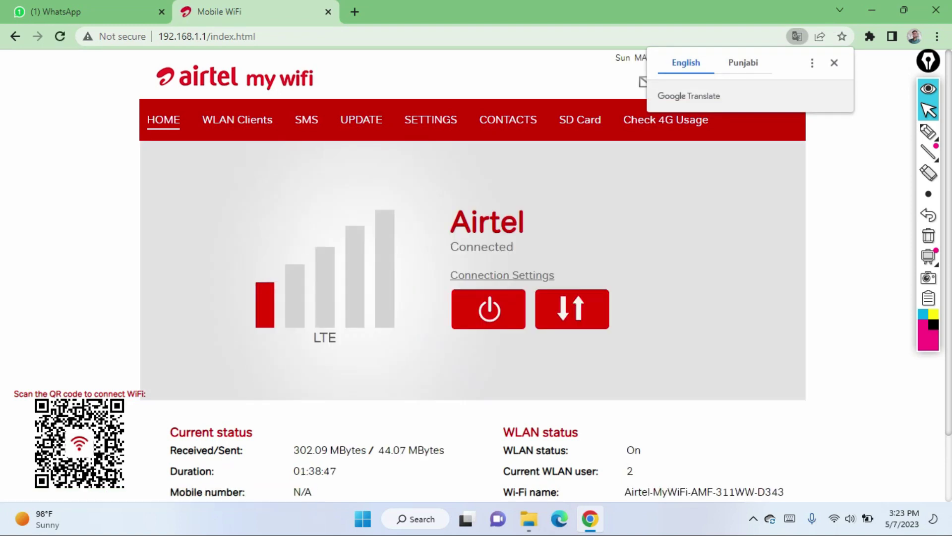
Step: Dismiss the page translation offer and open SETTINGS to bring up the login
left_click(834, 62)
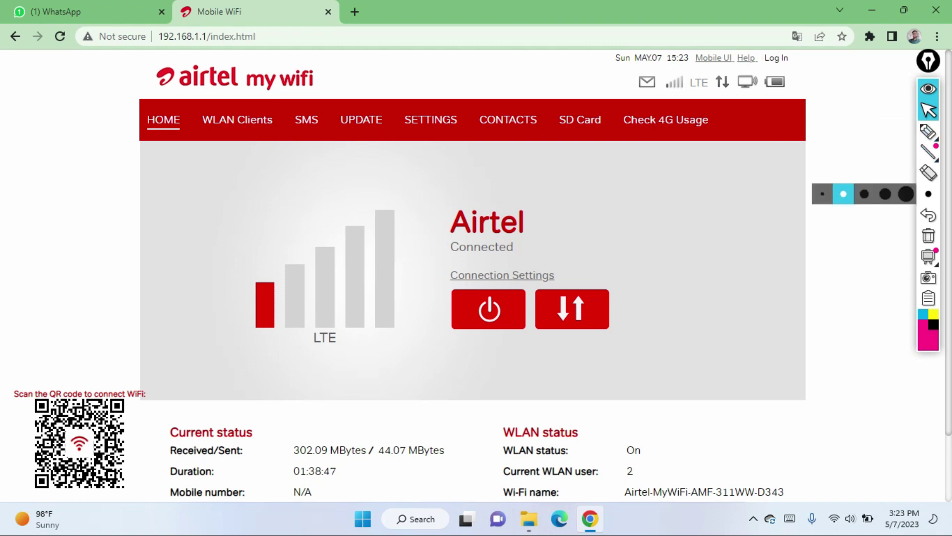
left_click(928, 132)
mouse_move(393, 107)
left_mouse_down()
mouse_move(459, 104)
mouse_move(463, 132)
mouse_move(393, 132)
mouse_move(392, 106)
left_mouse_up()
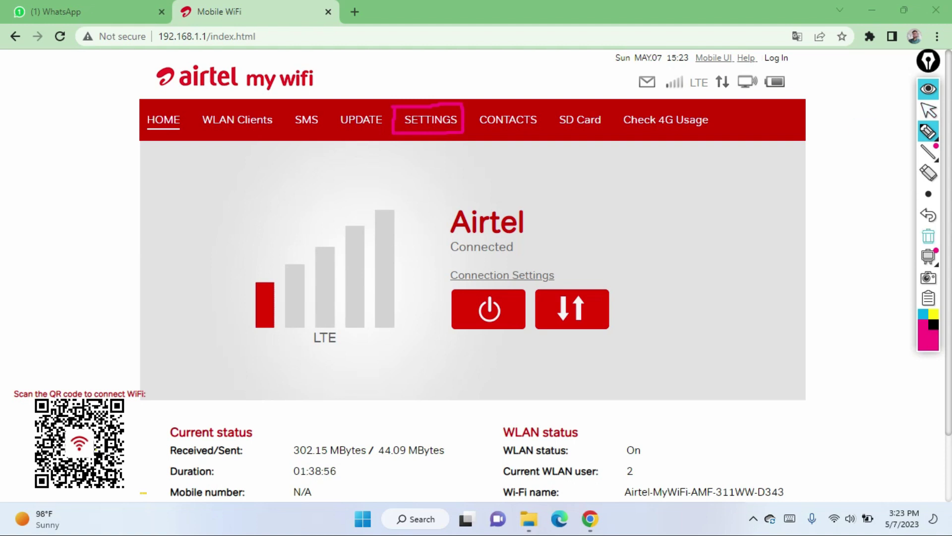
left_click(928, 235)
left_click(929, 110)
left_click(430, 120)
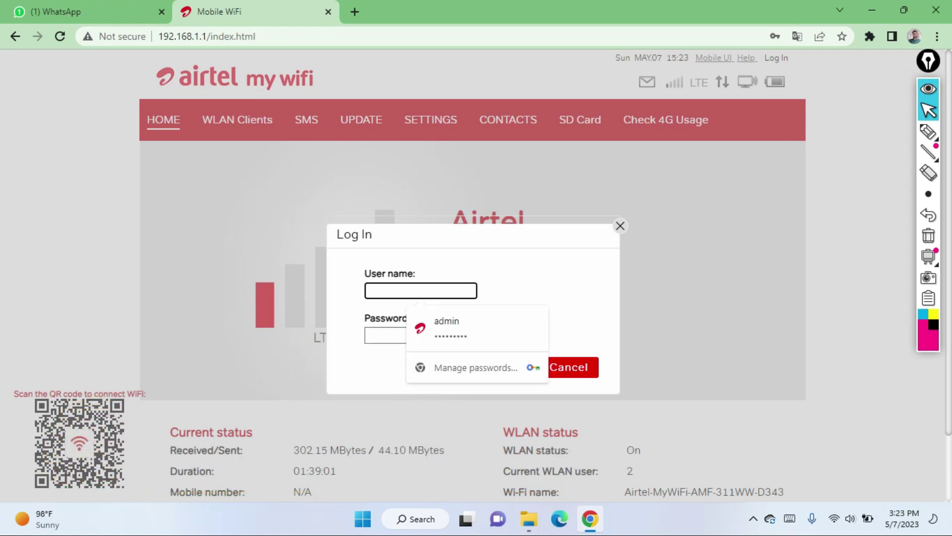
Step: Log in with the administrator user name and password, then accept changing the default password
type("admin")
left_click(385, 335)
type("admin")
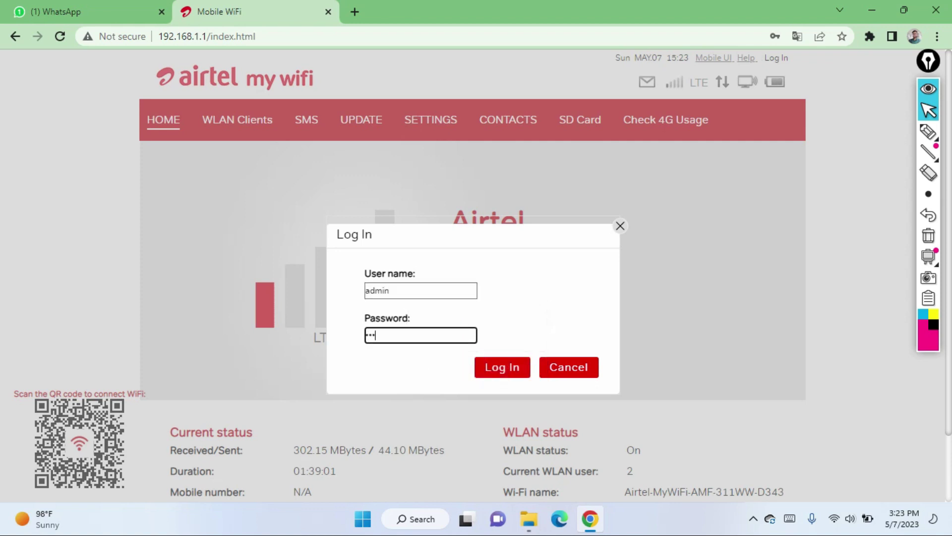
key("Return")
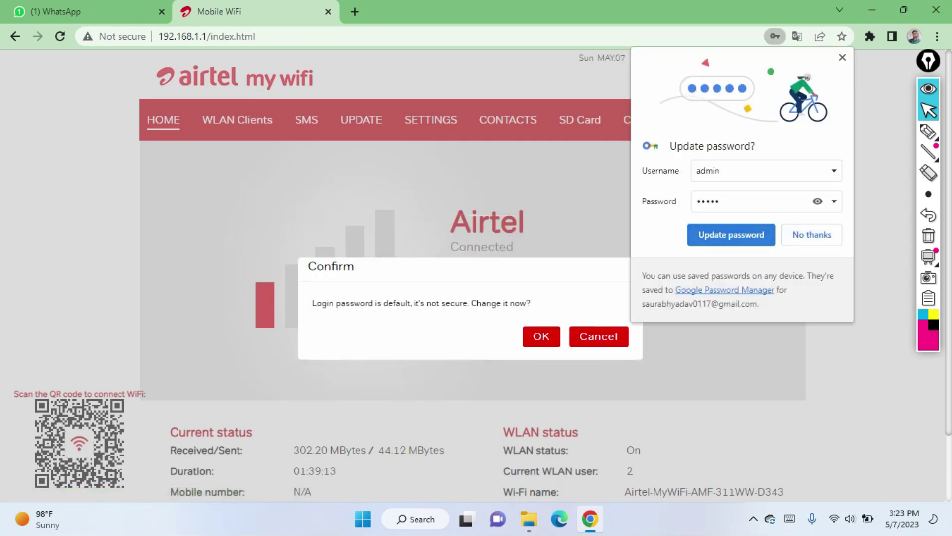
left_click(812, 235)
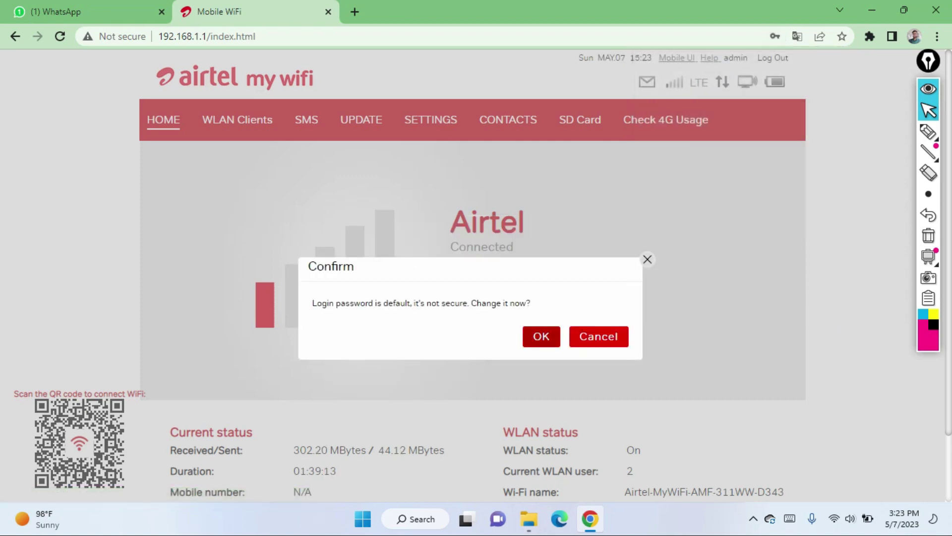
left_click(541, 336)
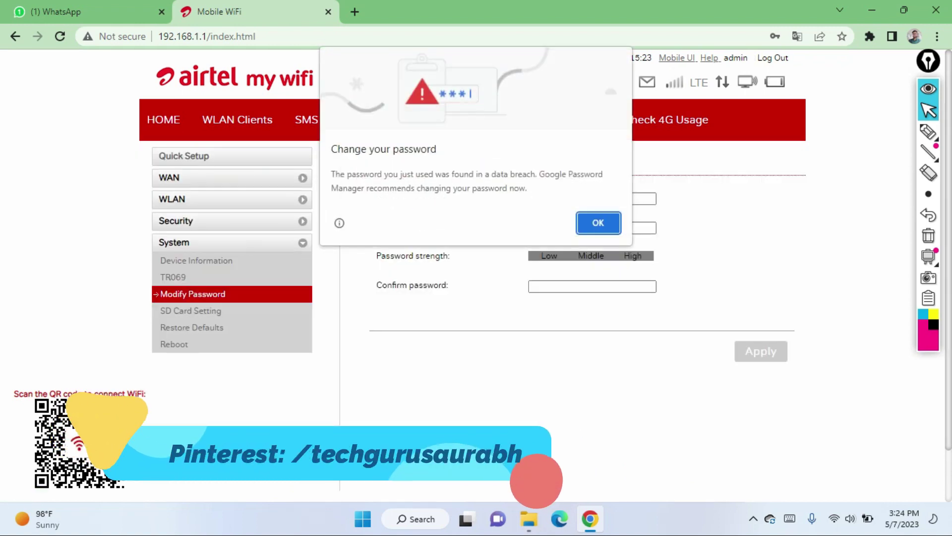
Step: Dismiss Chrome's breached-password and update-password prompts and expand the WLAN settings group
key("Return")
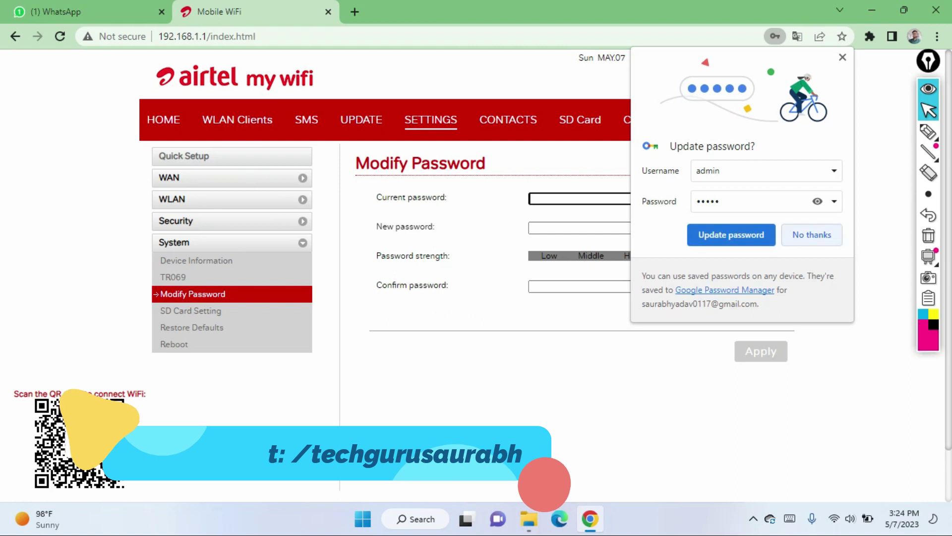
key("Escape")
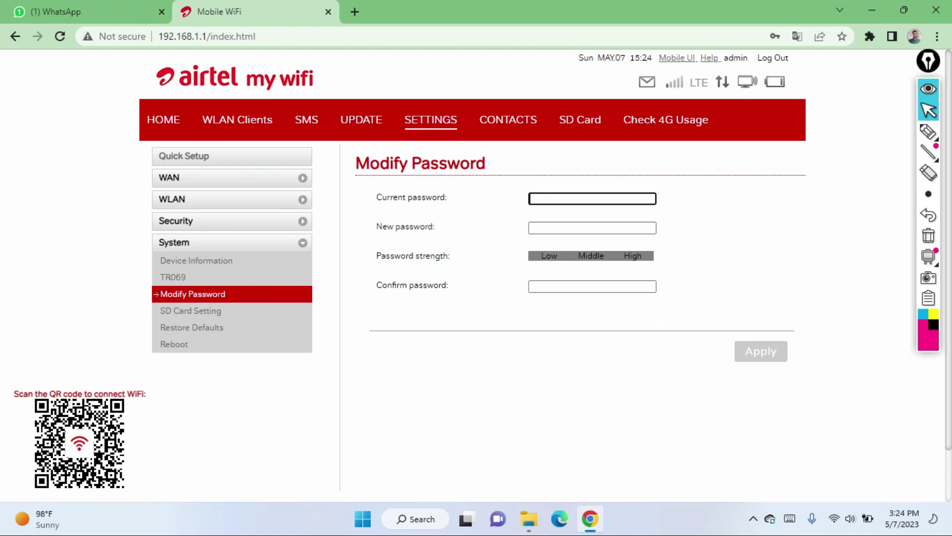
left_click(928, 131)
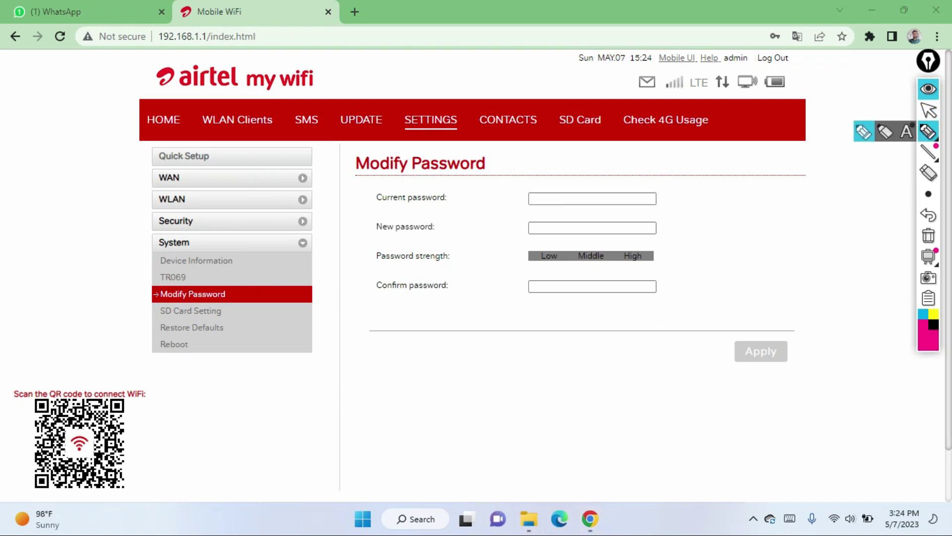
mouse_move(106, 204)
left_mouse_down()
mouse_move(145, 203)
mouse_move(130, 214)
left_mouse_up()
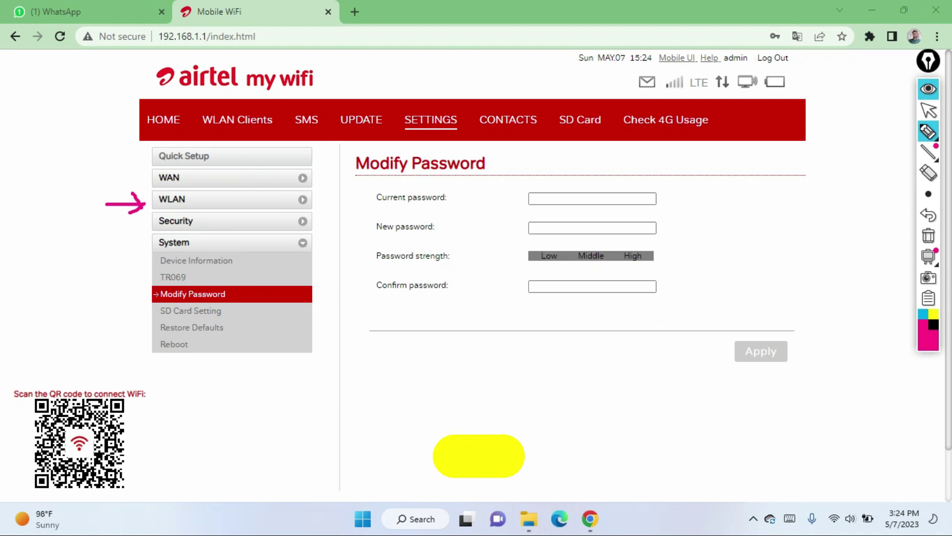
left_click(929, 110)
left_click(929, 235)
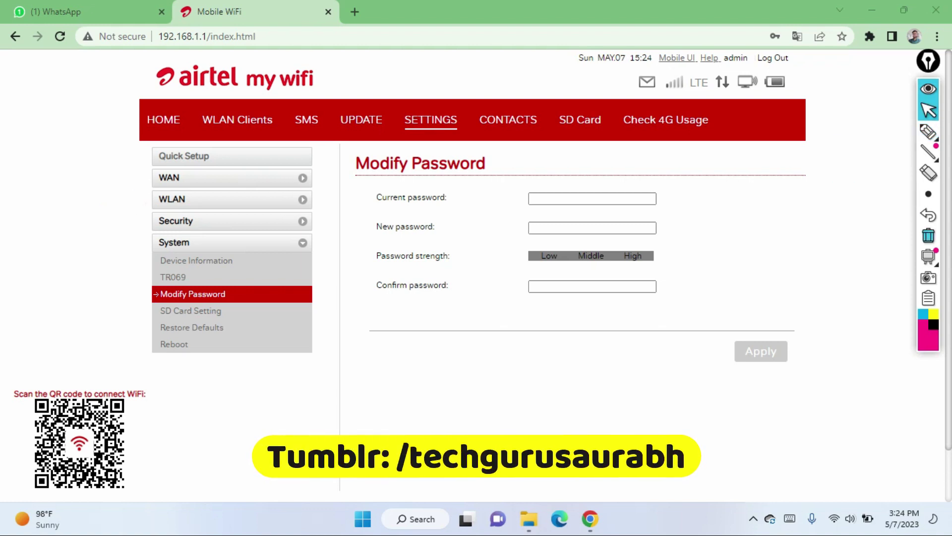
left_click(172, 199)
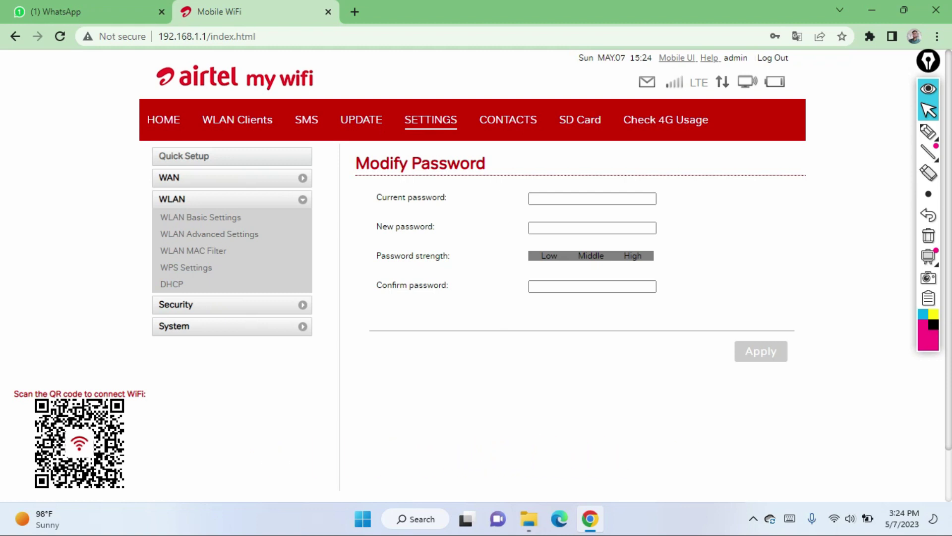
Step: Open WLAN Basic Settings to show the SSID and WPA pre-shared key
mouse_move(928, 152)
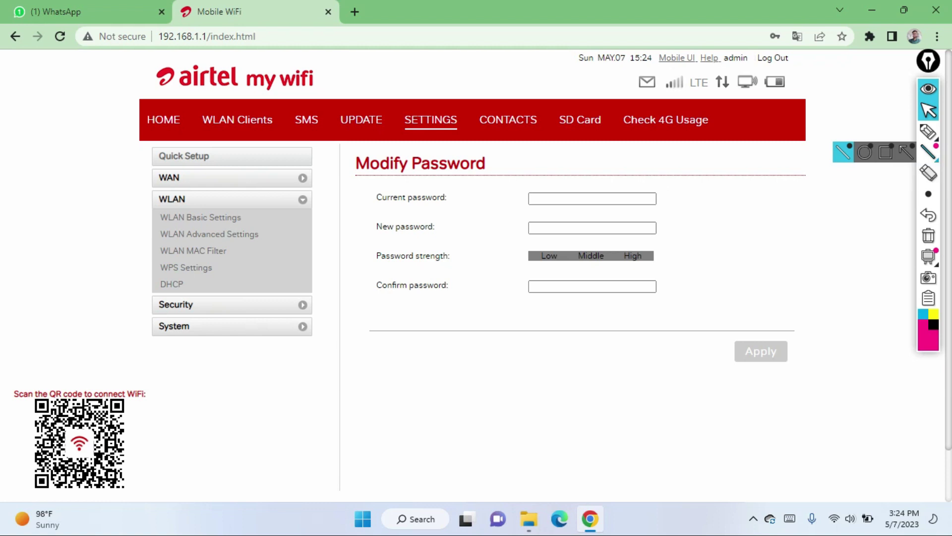
left_click(928, 132)
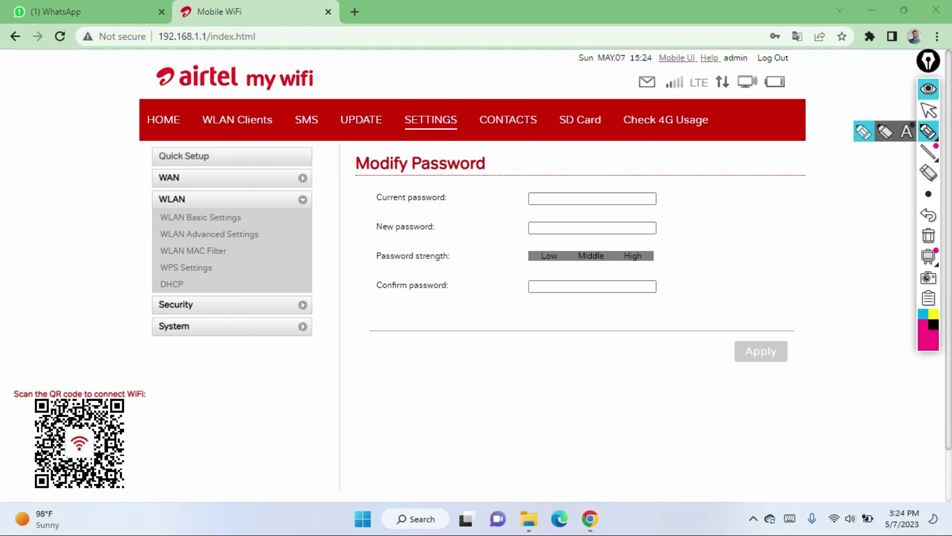
mouse_move(124, 217)
left_mouse_down()
mouse_move(154, 216)
mouse_move(140, 227)
left_mouse_up()
left_click(928, 235)
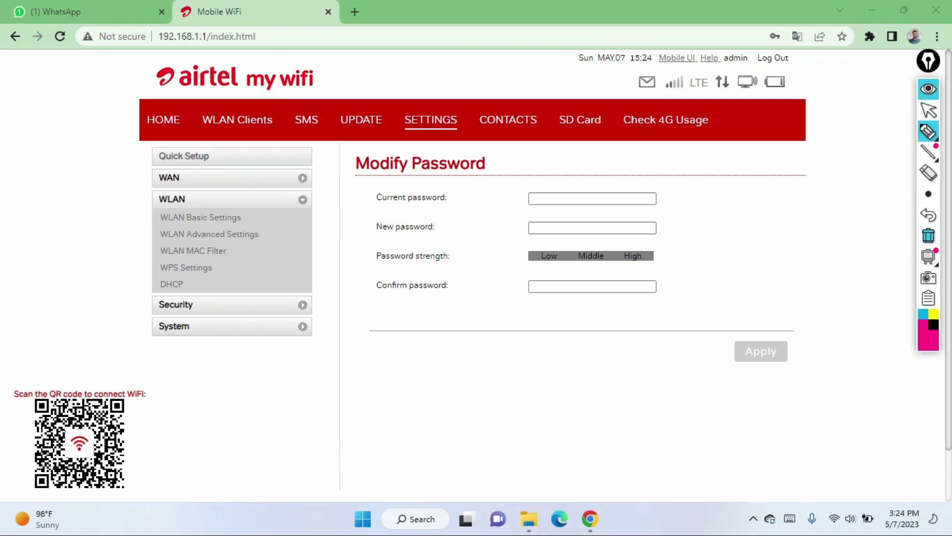
left_click(929, 110)
left_click(201, 217)
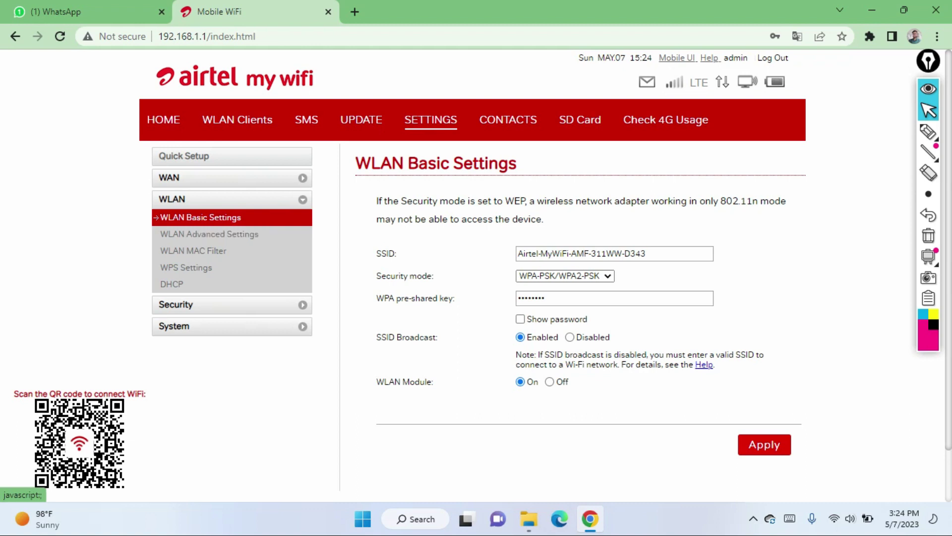
left_click(928, 131)
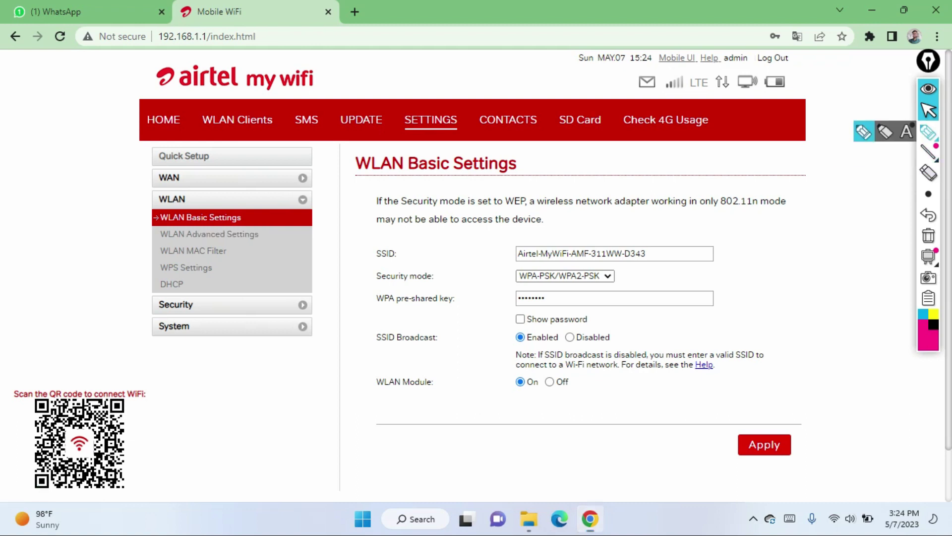
left_click_drag(512, 327, 588, 319)
left_click(929, 110)
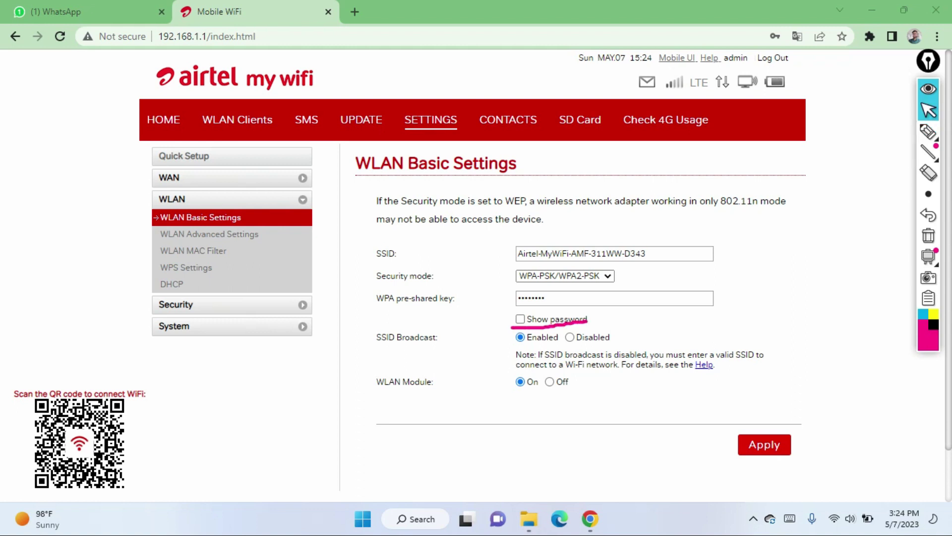
left_click(520, 319)
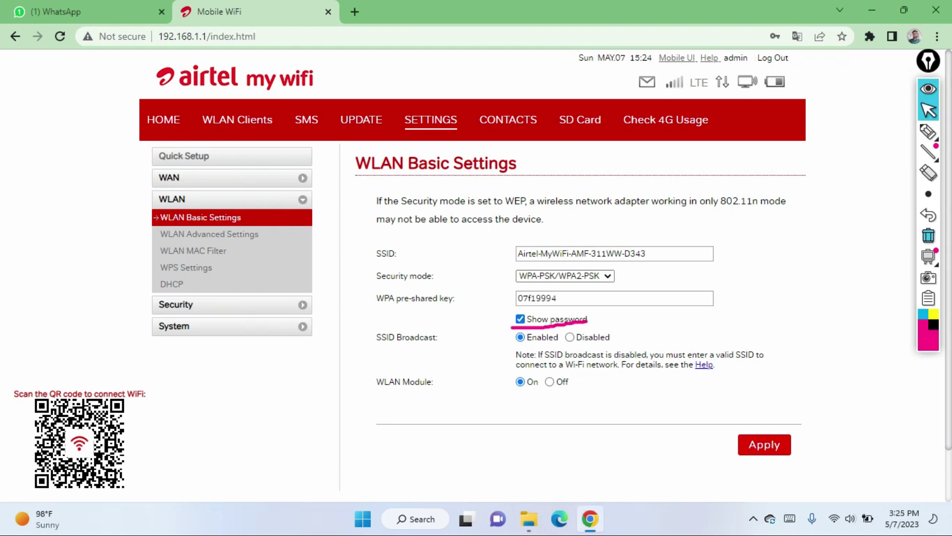
left_click(929, 236)
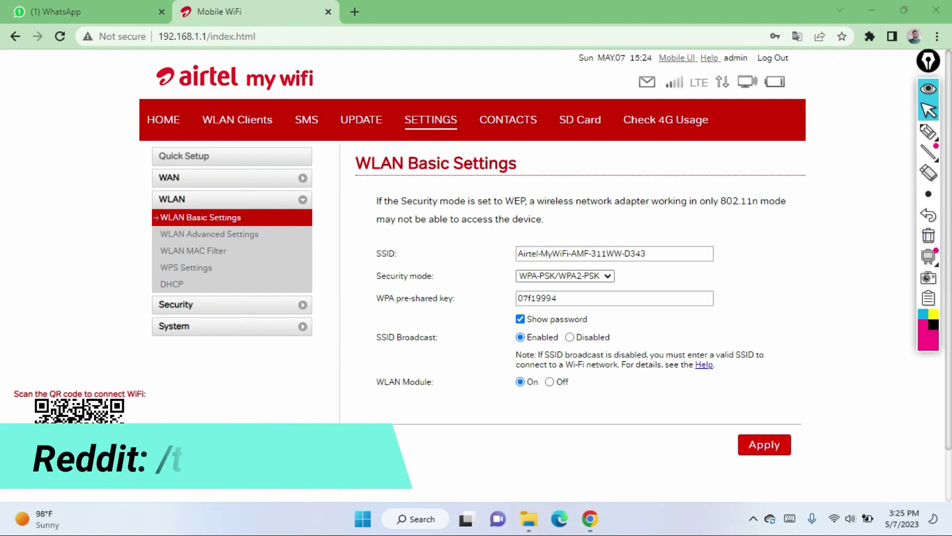
left_click(520, 319)
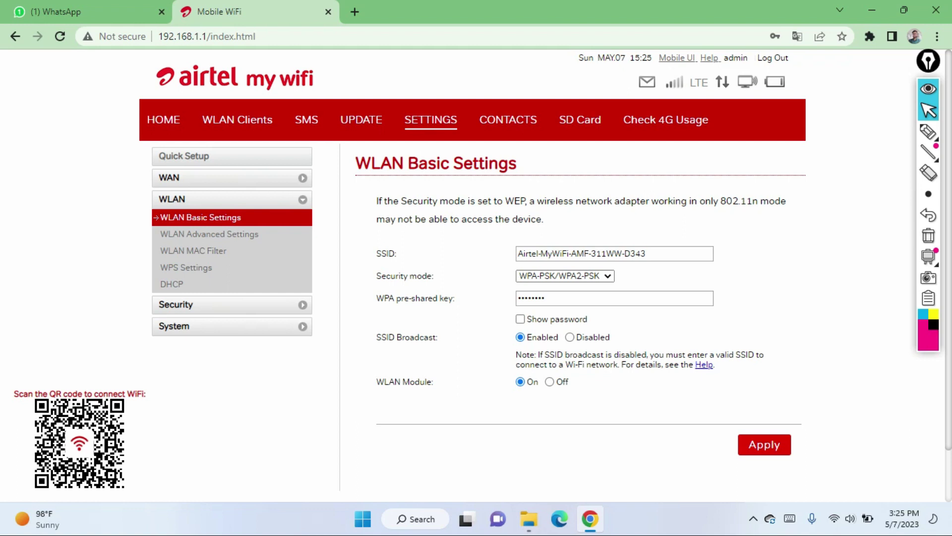
Step: Enter a new WPA pre-shared key and apply it, declining Chrome's save-password offer
left_click(580, 253)
key("ctrl+a")
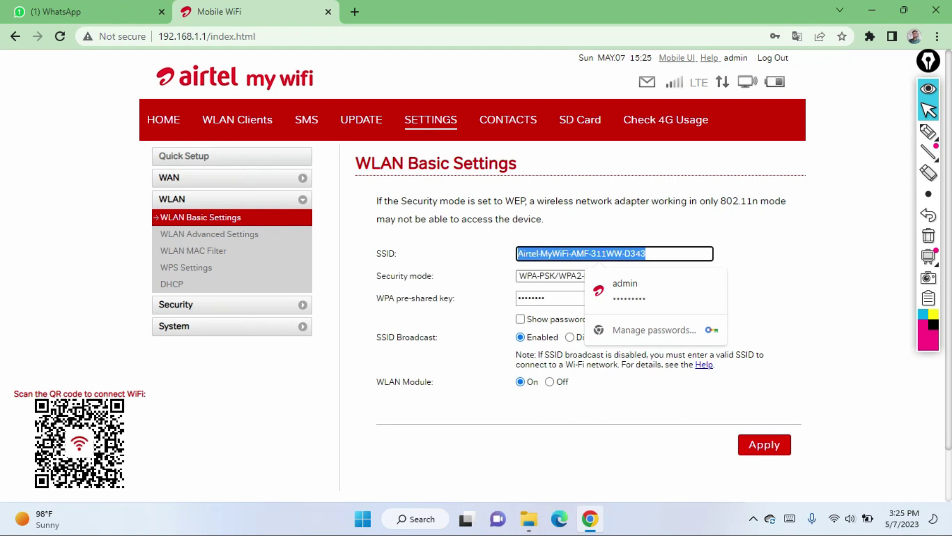
key("Tab")
key("Tab")
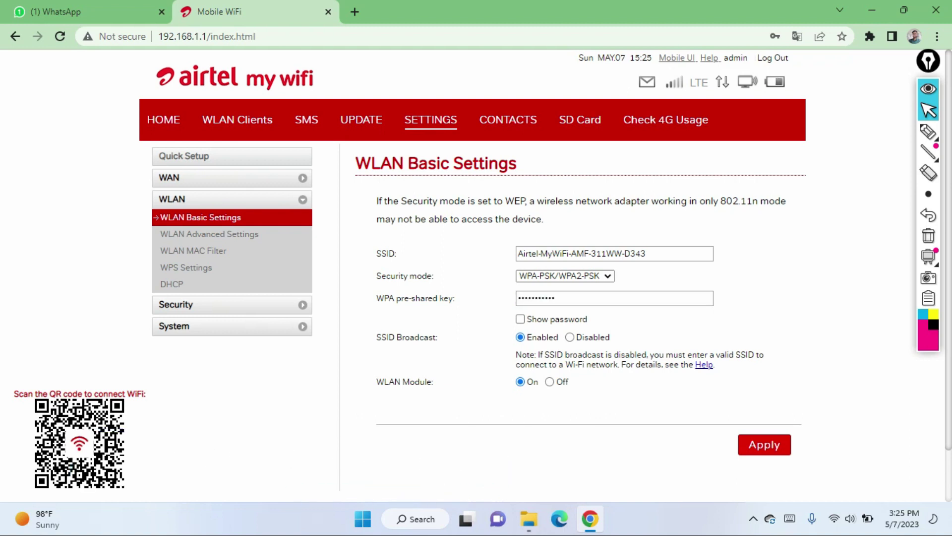
left_click(764, 444)
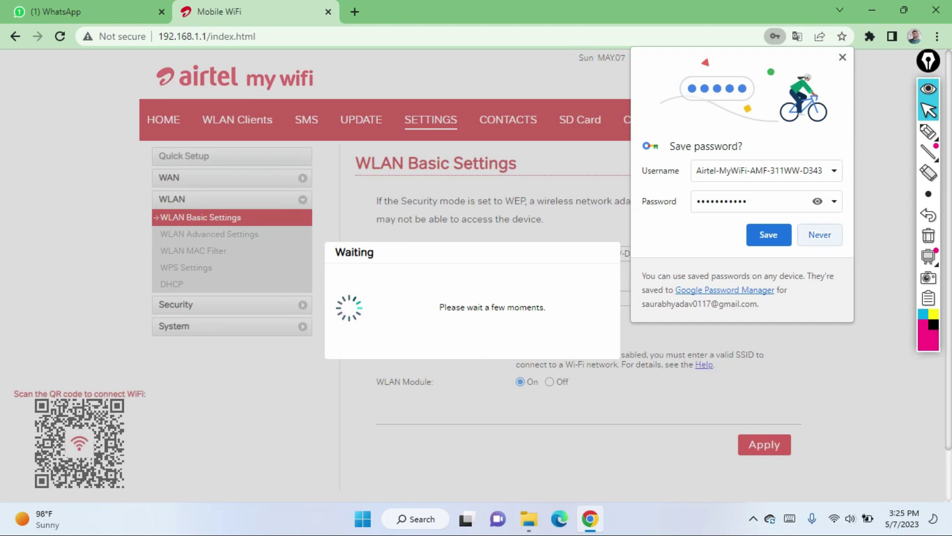
left_click(769, 234)
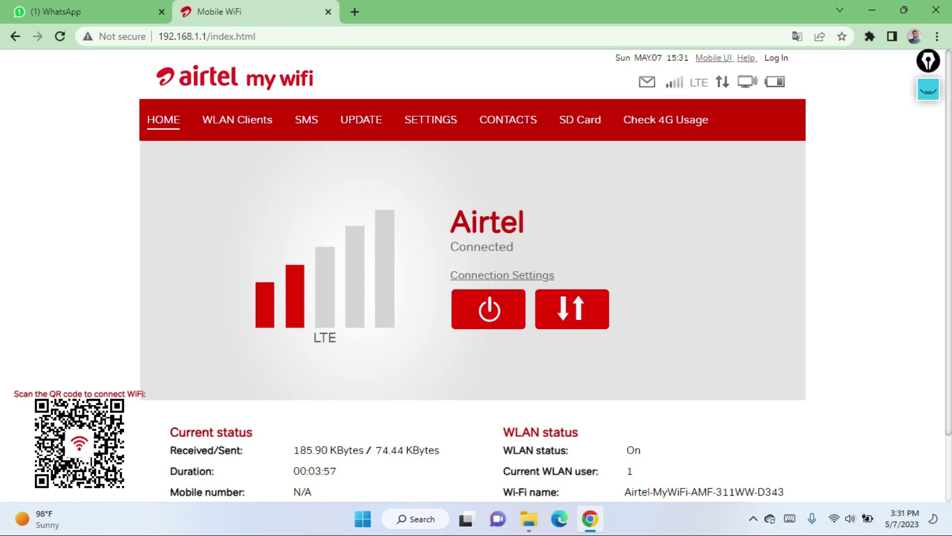
key("super+a")
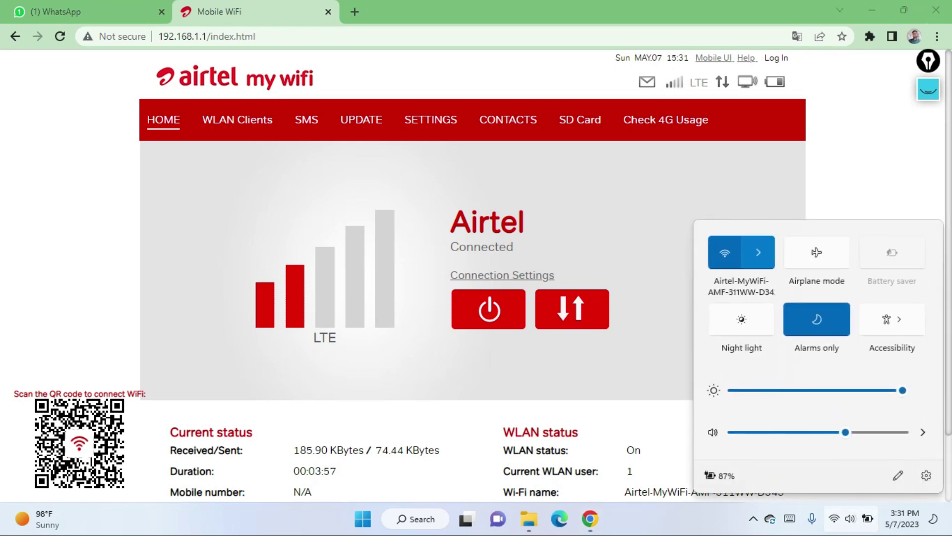
key("Right")
key("Return")
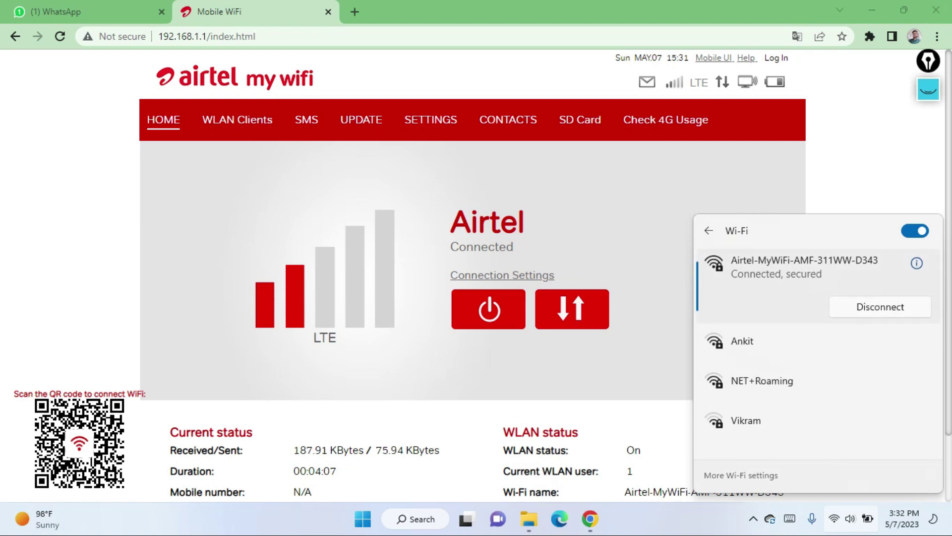
key("Escape")
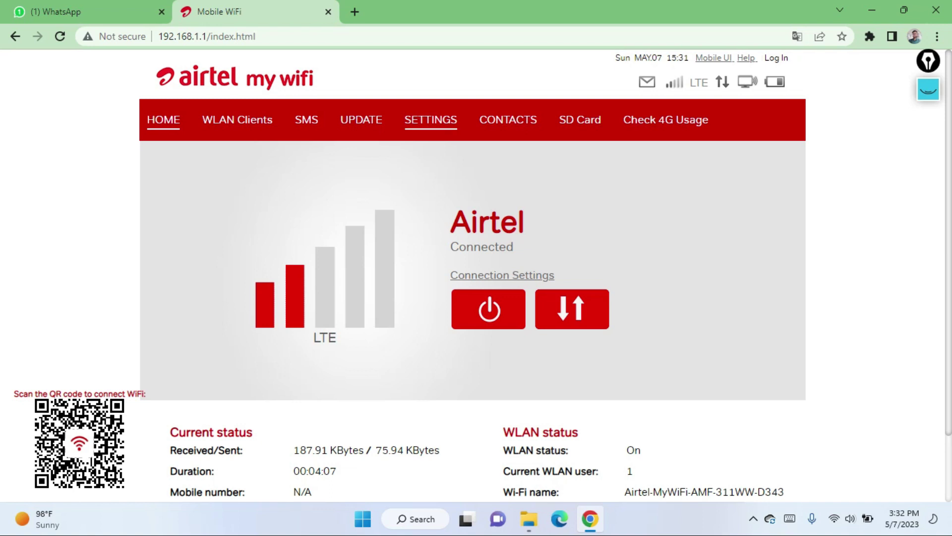
left_click(430, 120)
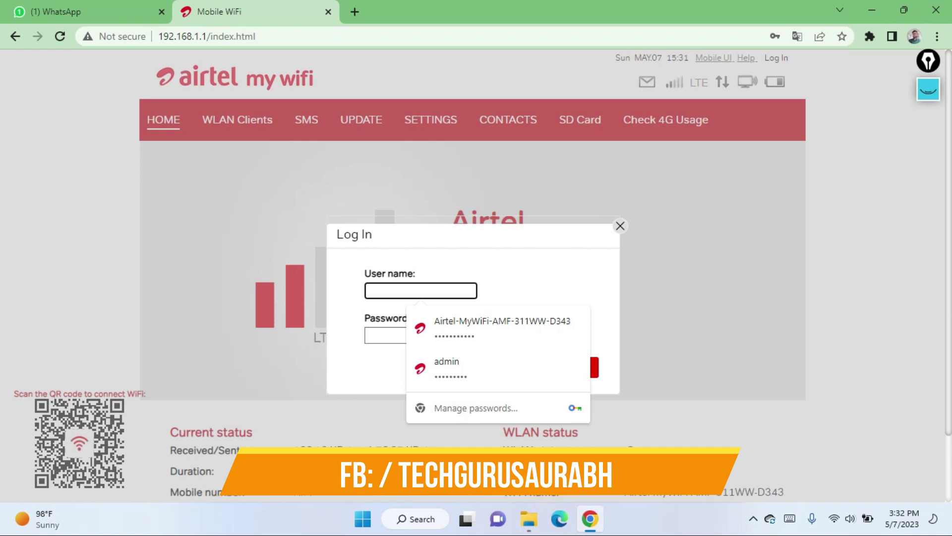
Step: Log back in as administrator, dismiss Chrome's warnings and cancel the default-password change prompt
type("ad")
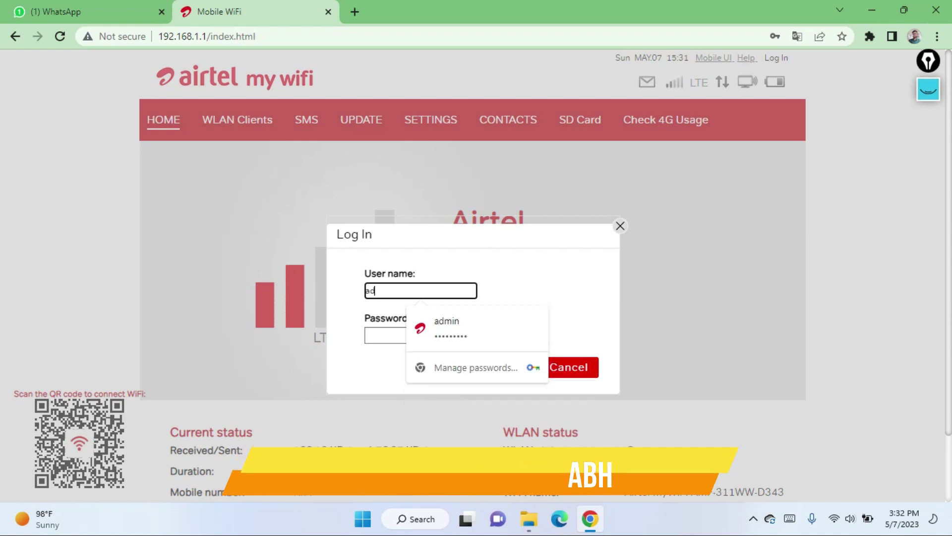
type("minA")
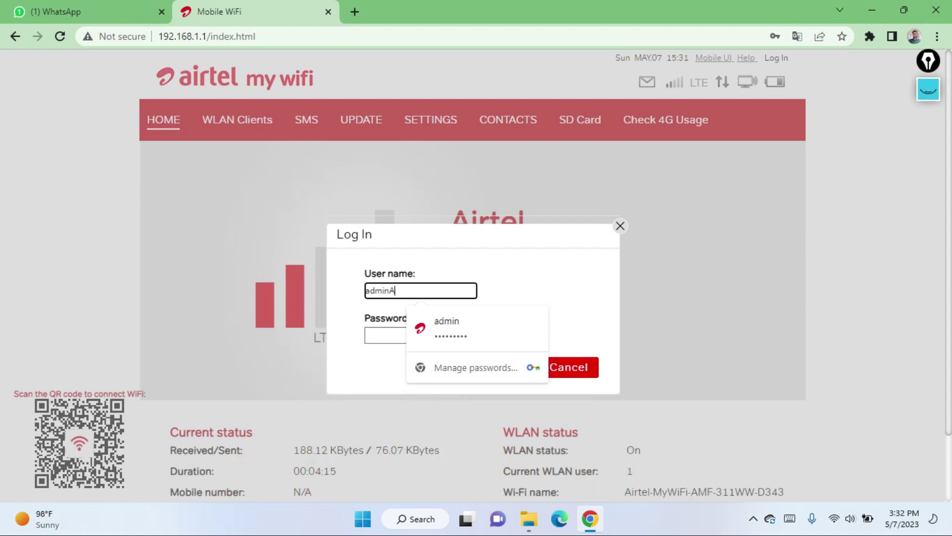
key("BackSpace")
key("Tab")
type("admin")
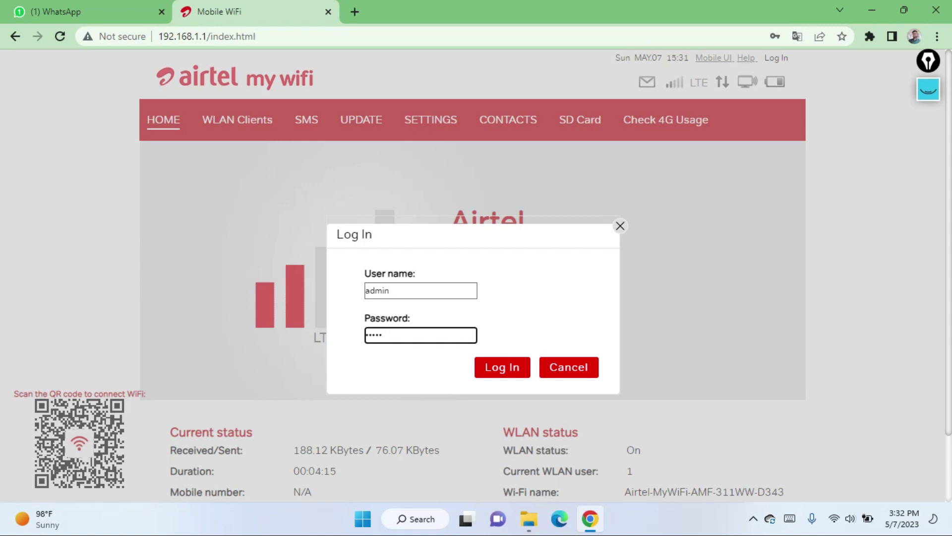
key("Return")
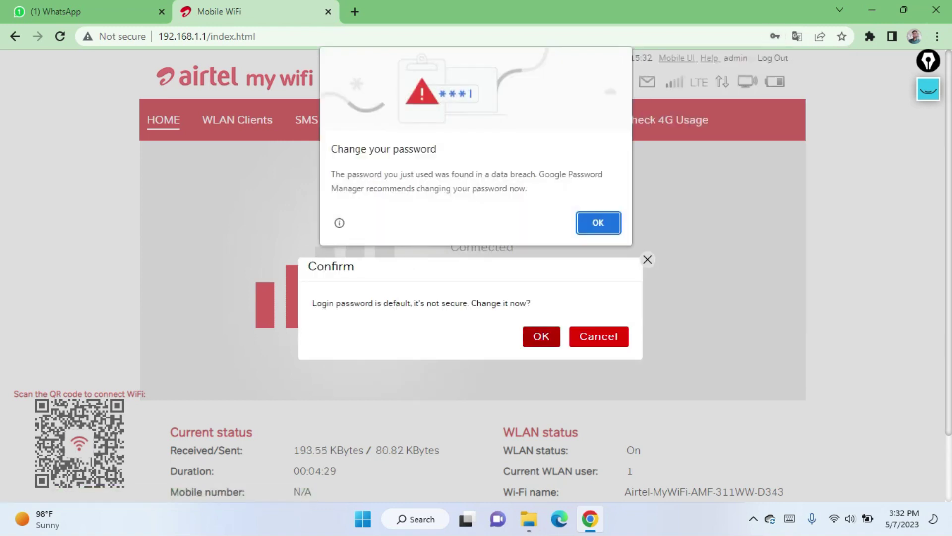
key("Return")
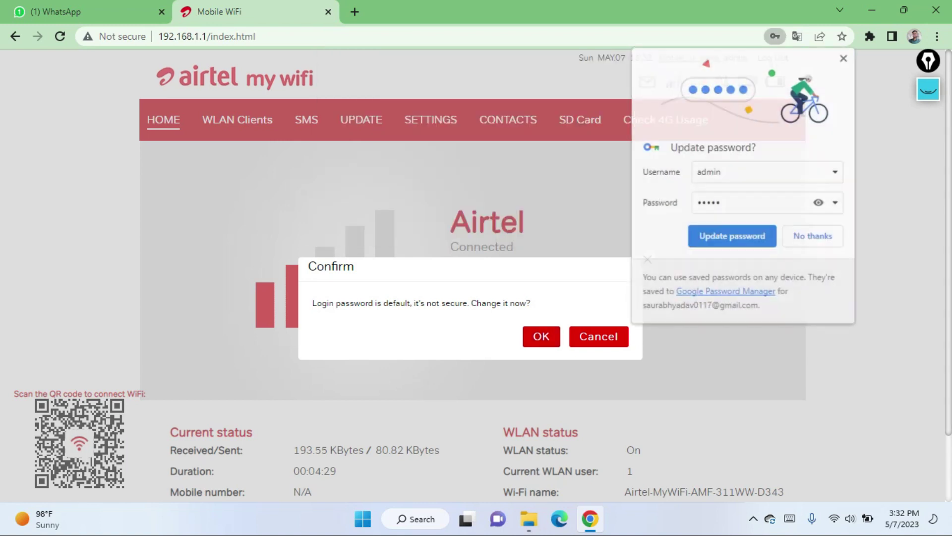
left_click(812, 234)
left_click(541, 336)
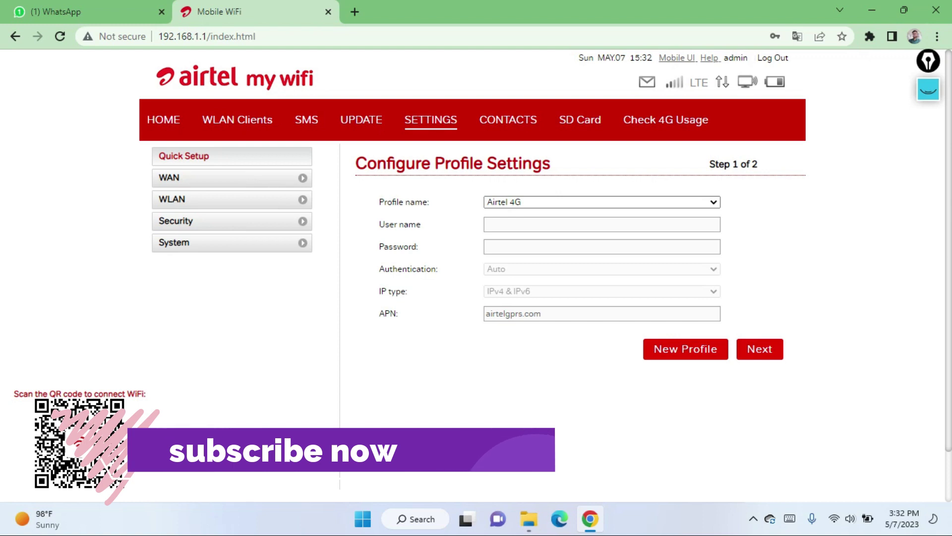
Step: Reopen WLAN Basic Settings and resubmit the new WPA pre-shared key to the router
left_click(172, 199)
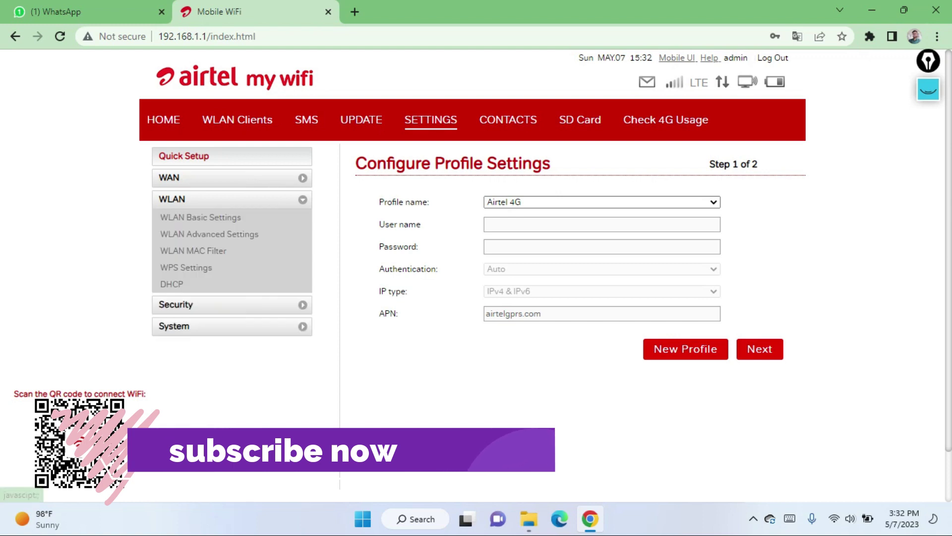
left_click(231, 219)
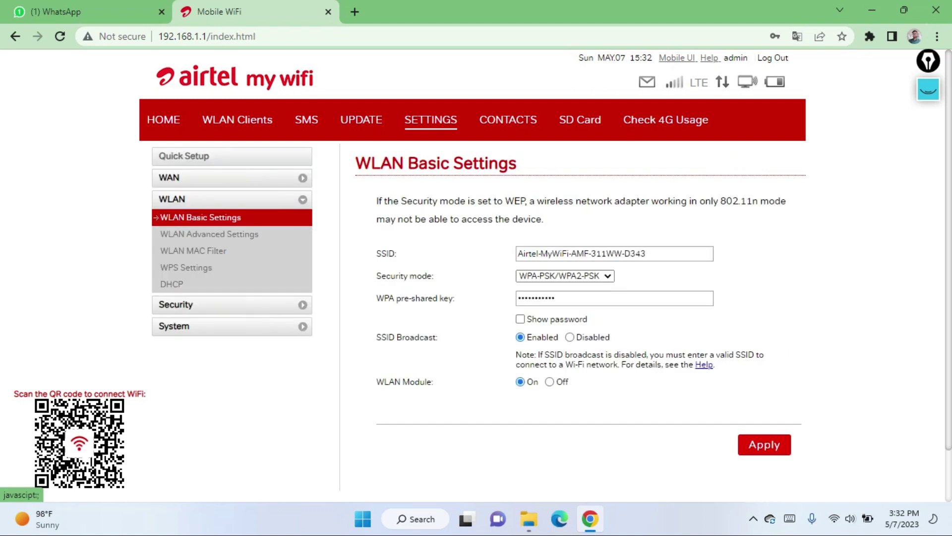
left_click_drag(556, 298, 518, 298)
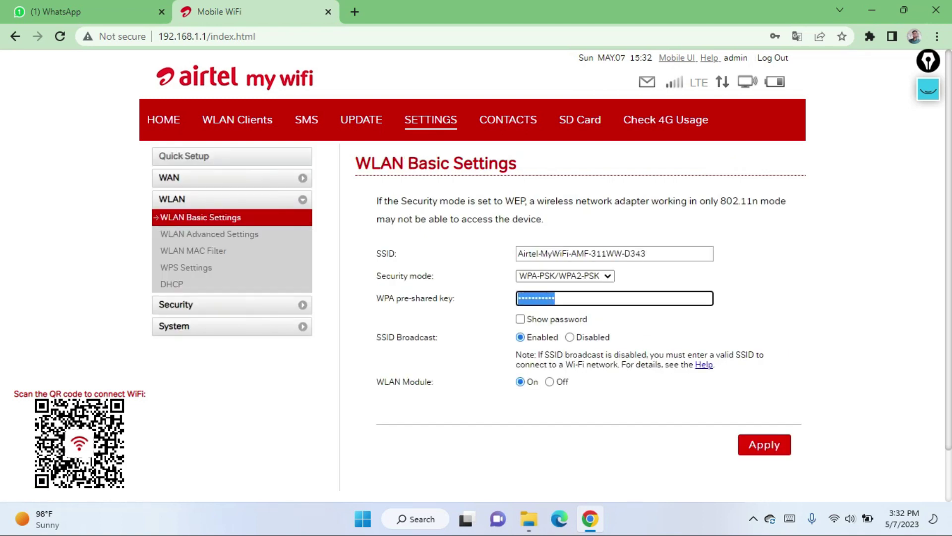
left_click(554, 298)
key("Return")
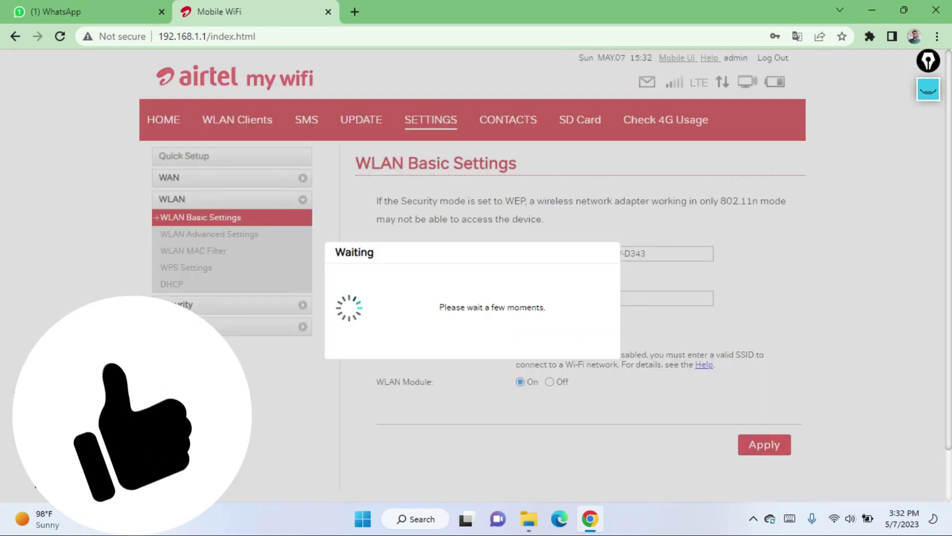